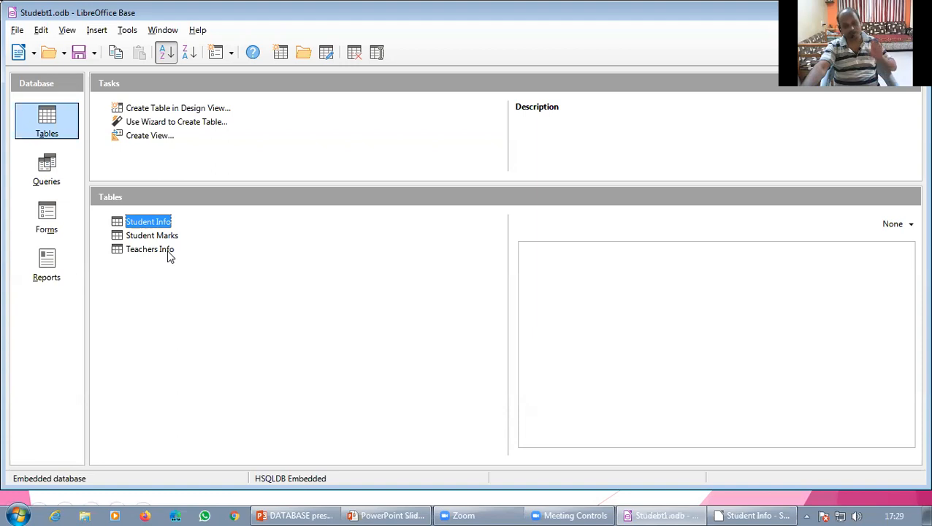
# - Review the records of the Student Info, Student Marks and Teachers Info tables one after another, closing each
pyautogui.doubleClick(153, 221)
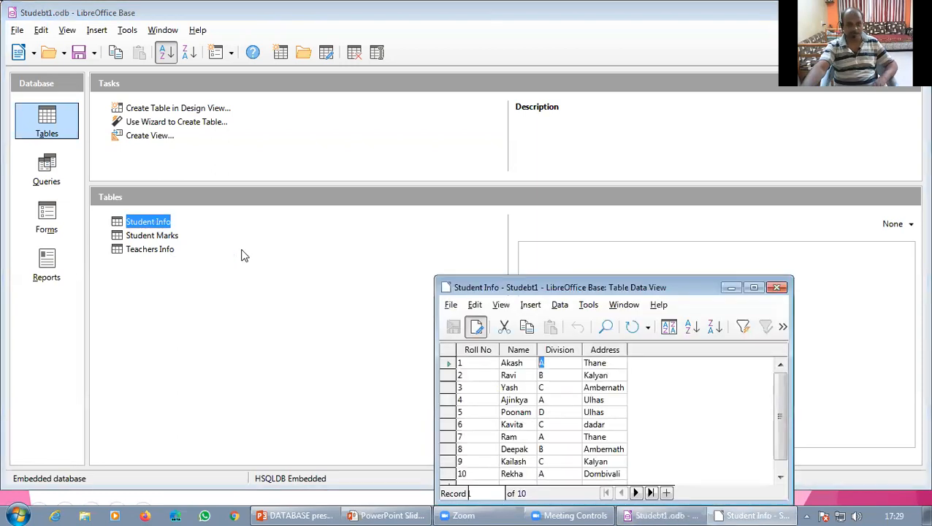
pyautogui.moveTo(695, 288); pyautogui.dragTo(764, 140)
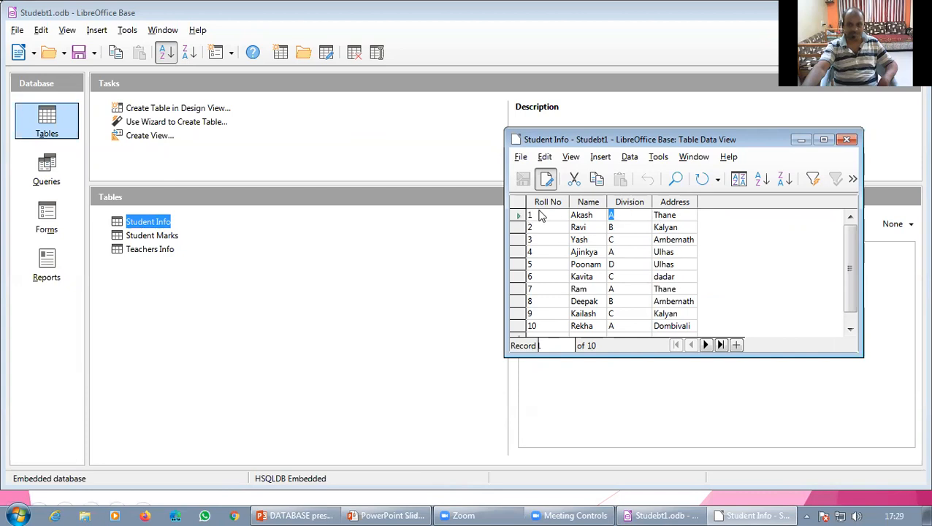
pyautogui.click(847, 140)
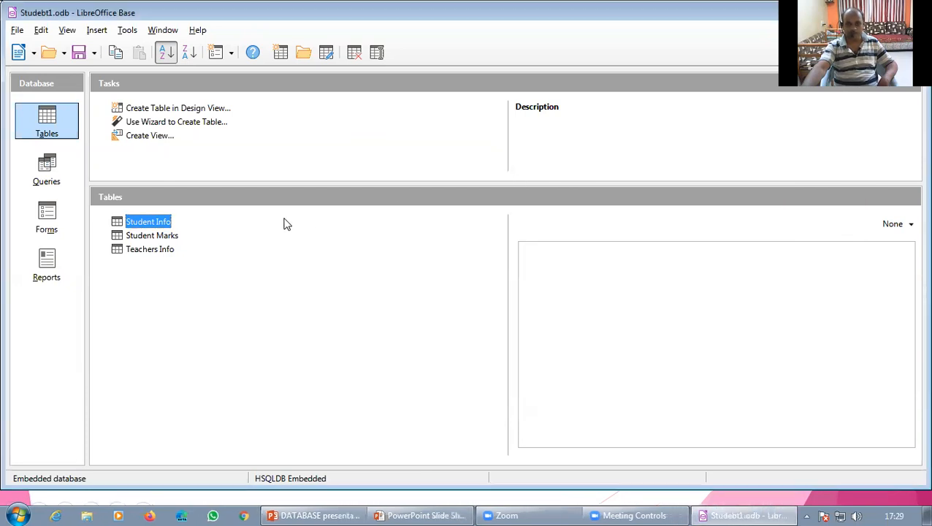
pyautogui.doubleClick(158, 238)
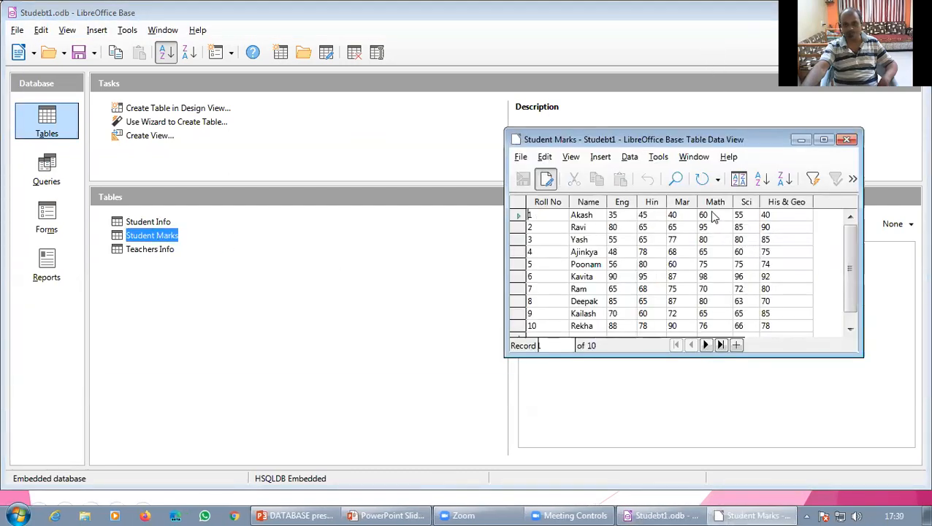
pyautogui.click(852, 142)
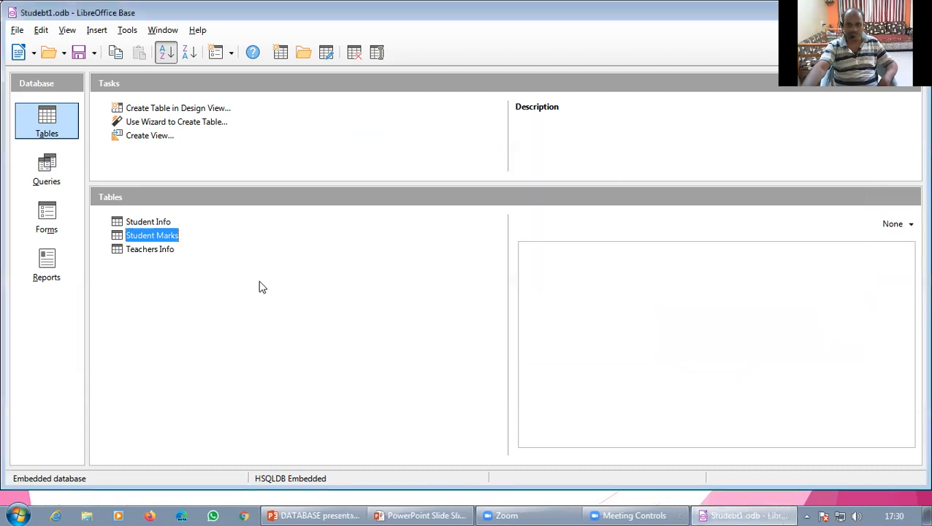
pyautogui.click(149, 250)
pyautogui.doubleClick(149, 250)
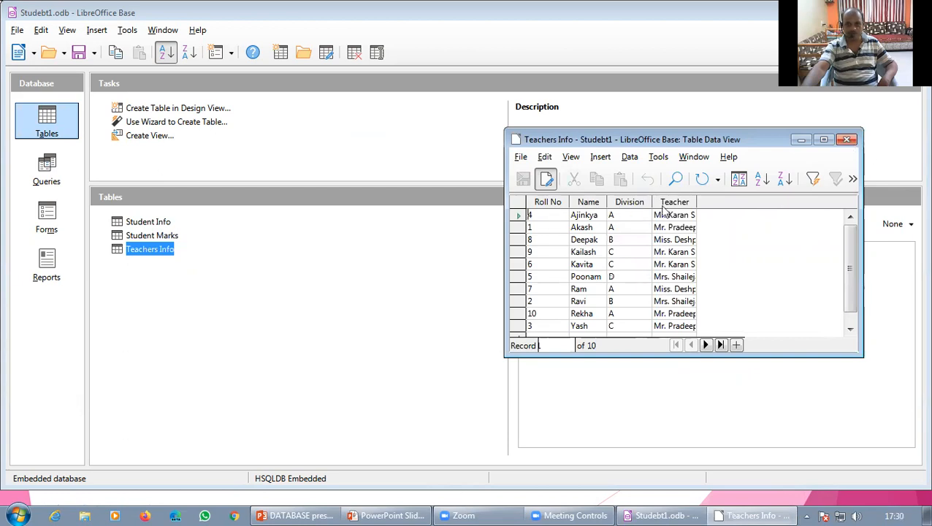
pyautogui.click(848, 141)
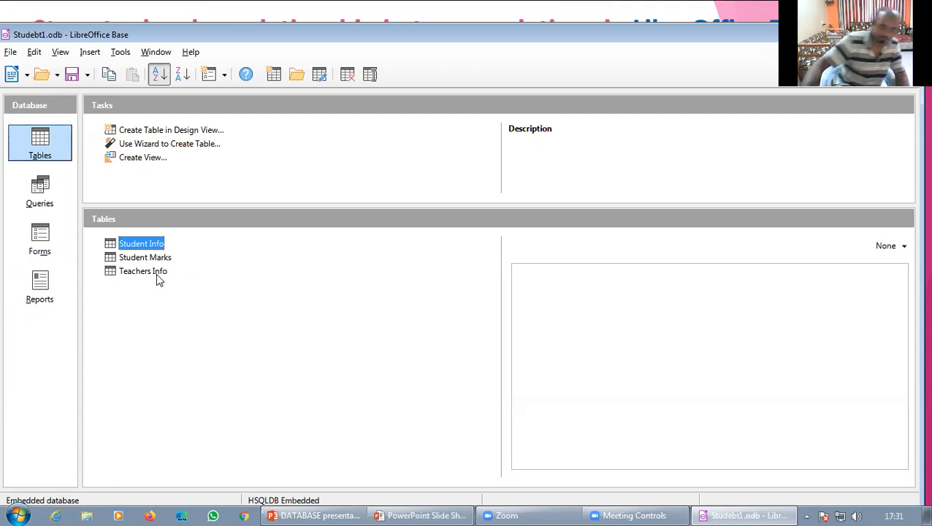
# - Inspect the field names, types and primary keys in the designs of the Student Info, Student Marks and Teachers Info tables
pyautogui.rightClick(130, 246)
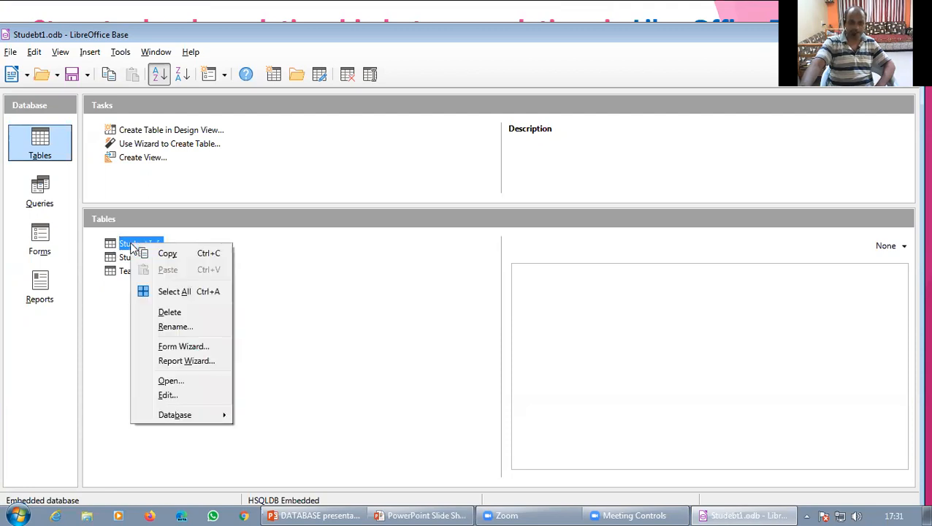
pyautogui.click(188, 398)
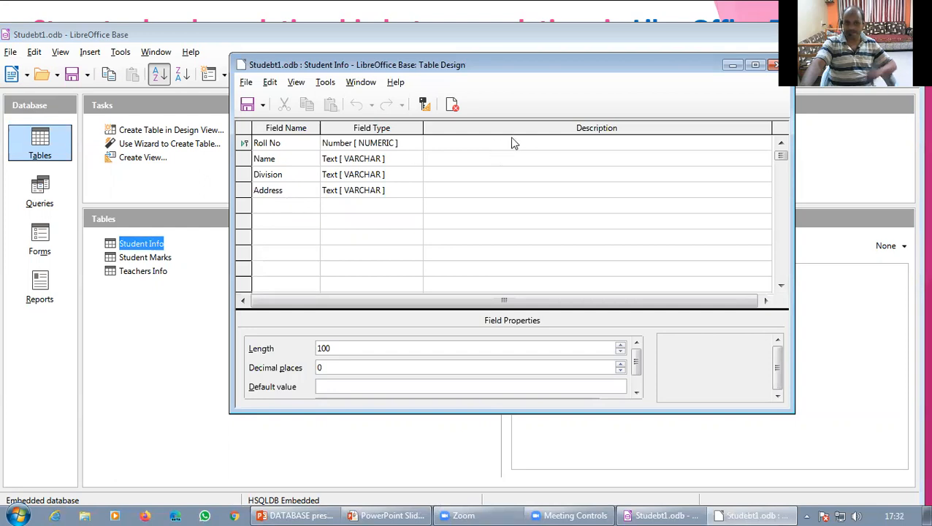
pyautogui.click(775, 64)
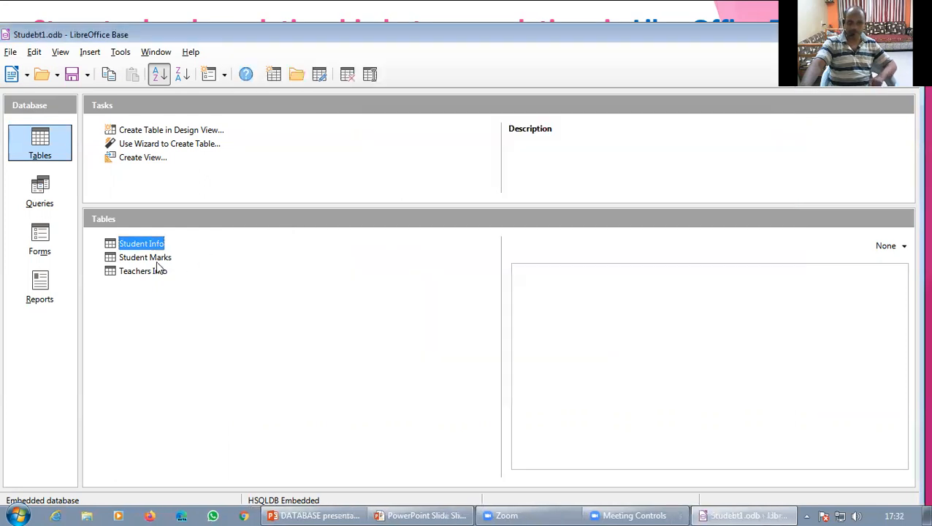
pyautogui.rightClick(112, 260)
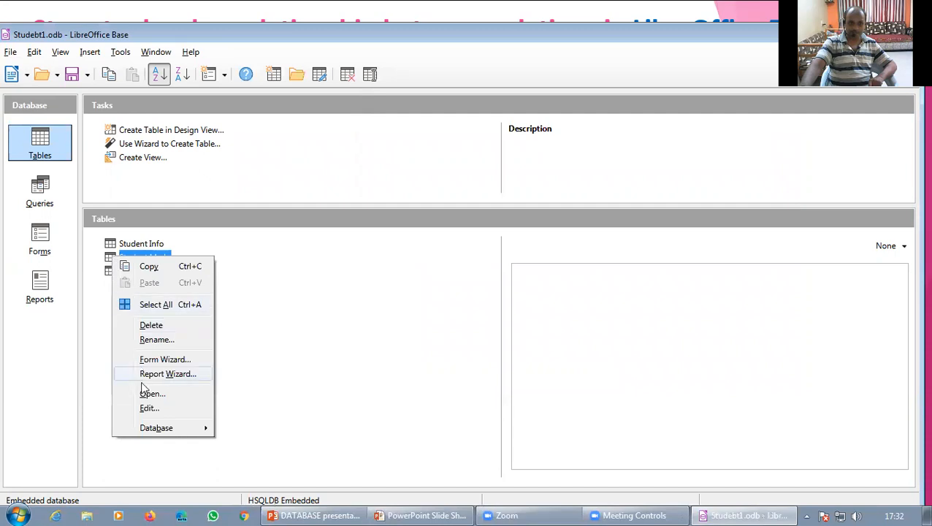
pyautogui.click(152, 411)
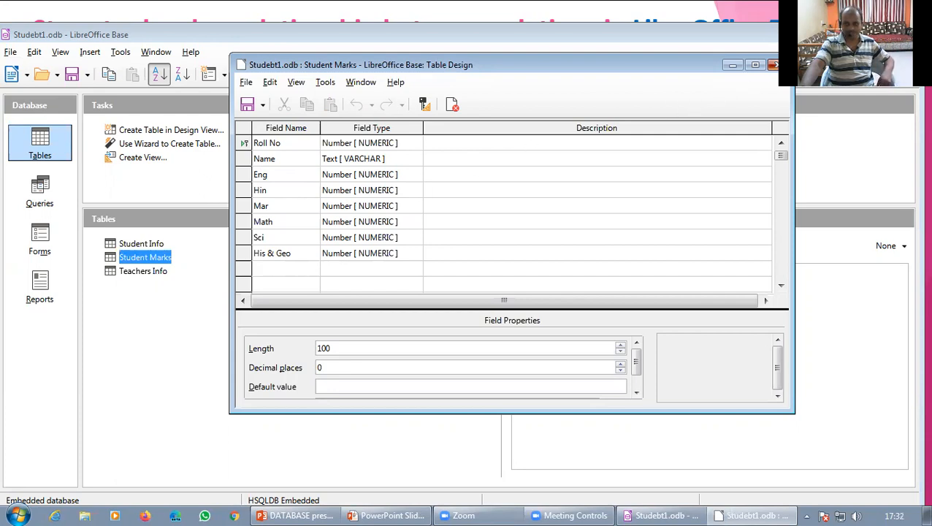
pyautogui.click(774, 64)
pyautogui.click(135, 275)
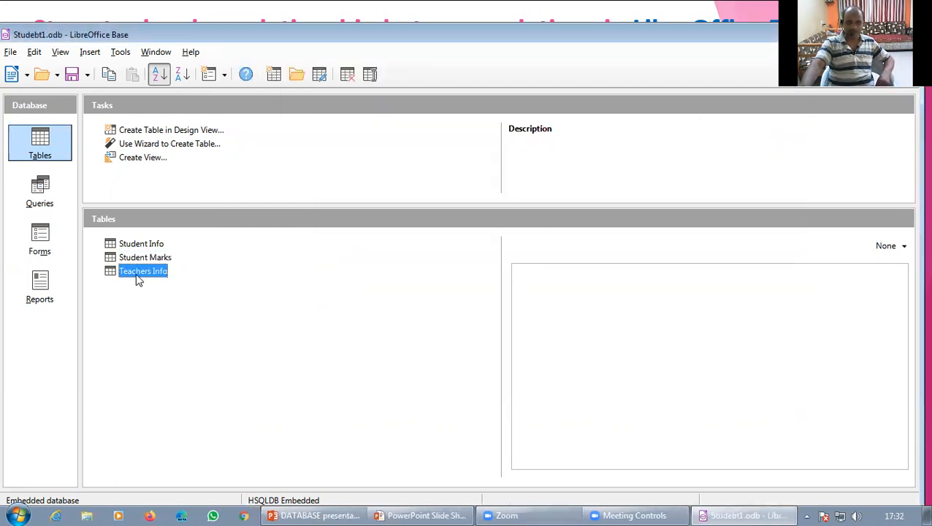
pyautogui.rightClick(137, 280)
pyautogui.click(156, 426)
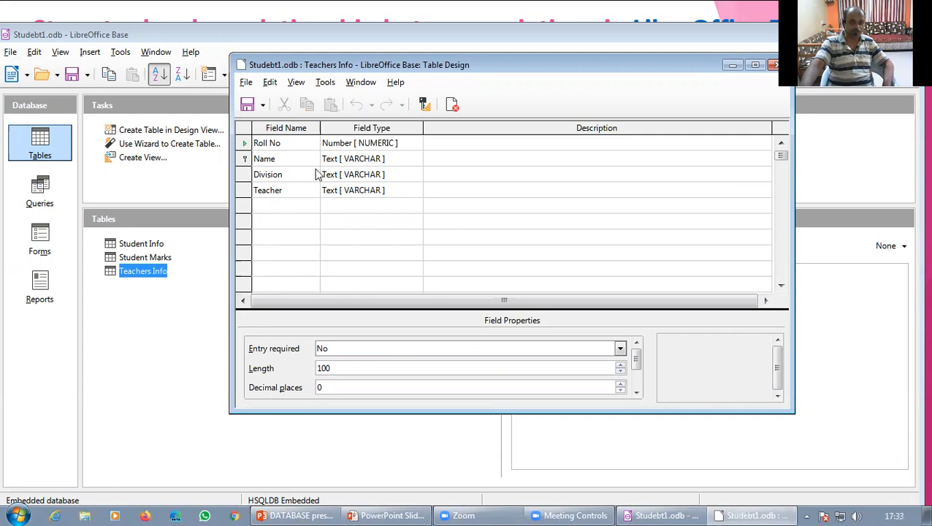
pyautogui.click(774, 64)
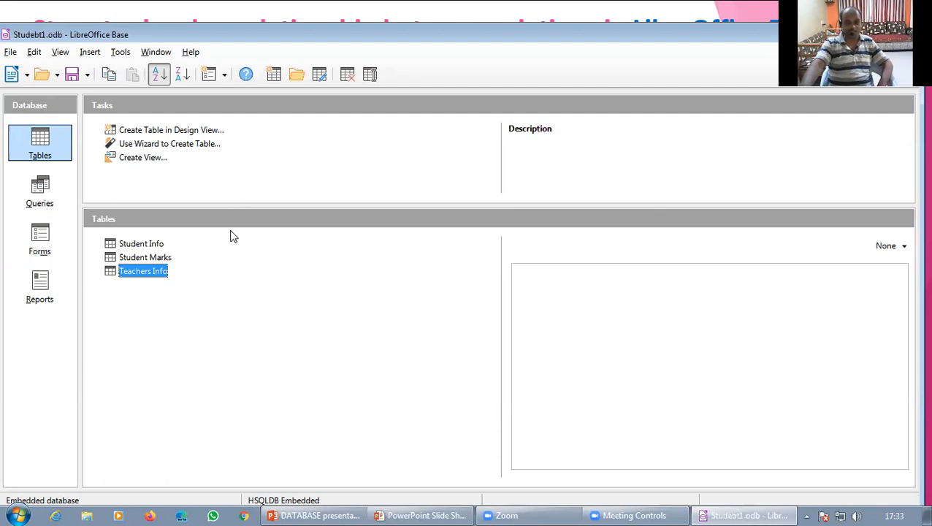
# - Open the relationship design and add the Student Info, Student Marks and Teachers Info tables to it
pyautogui.click(120, 53)
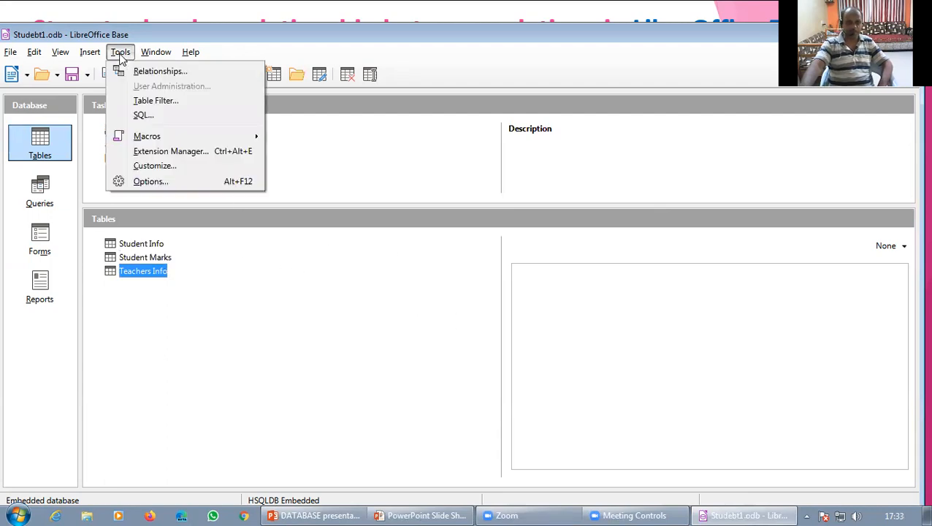
pyautogui.click(162, 73)
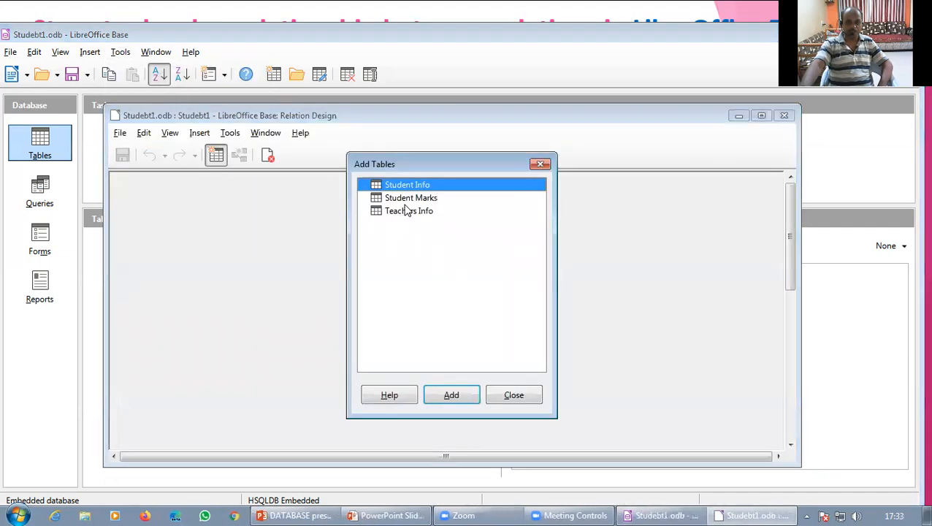
pyautogui.click(451, 395)
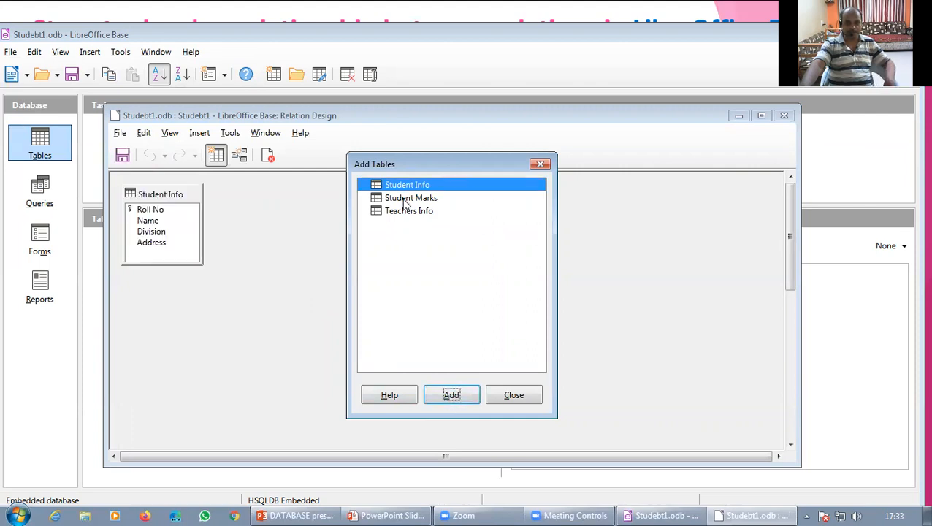
pyautogui.click(406, 201)
pyautogui.click(450, 395)
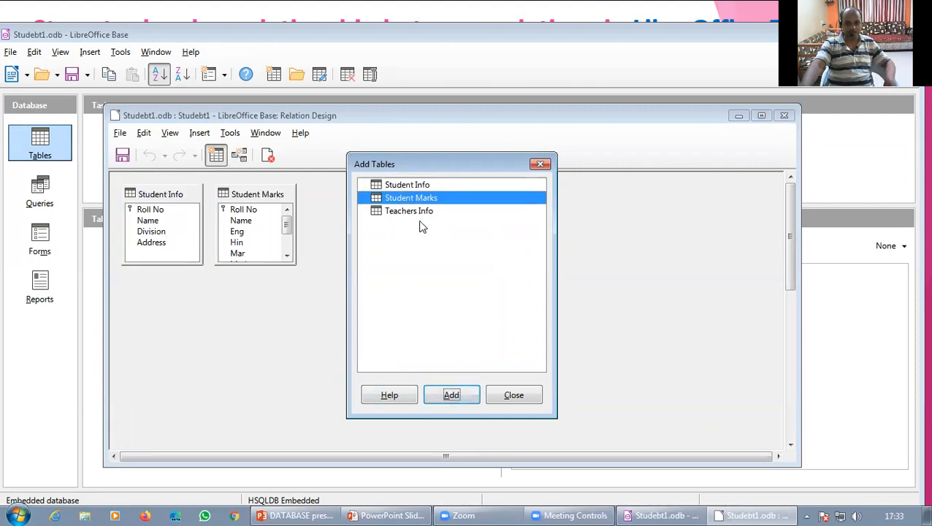
pyautogui.click(410, 210)
pyautogui.click(458, 399)
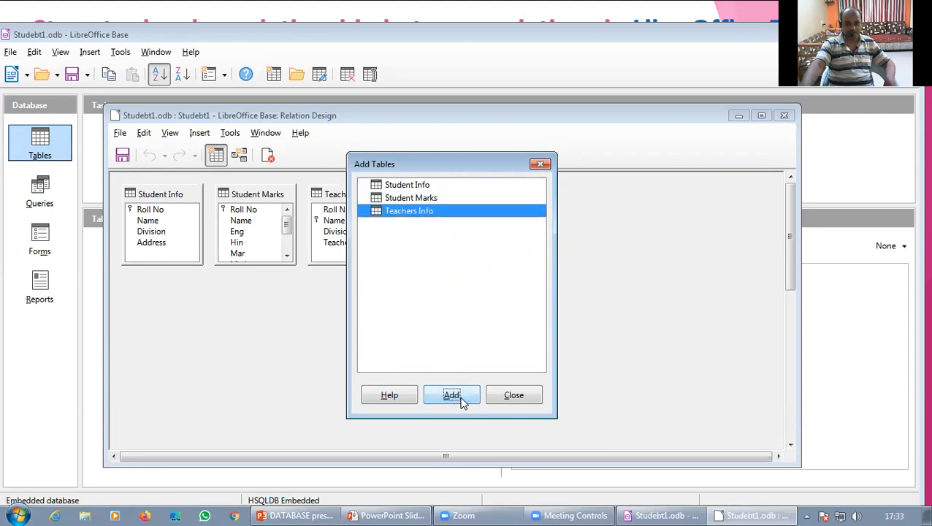
pyautogui.click(515, 396)
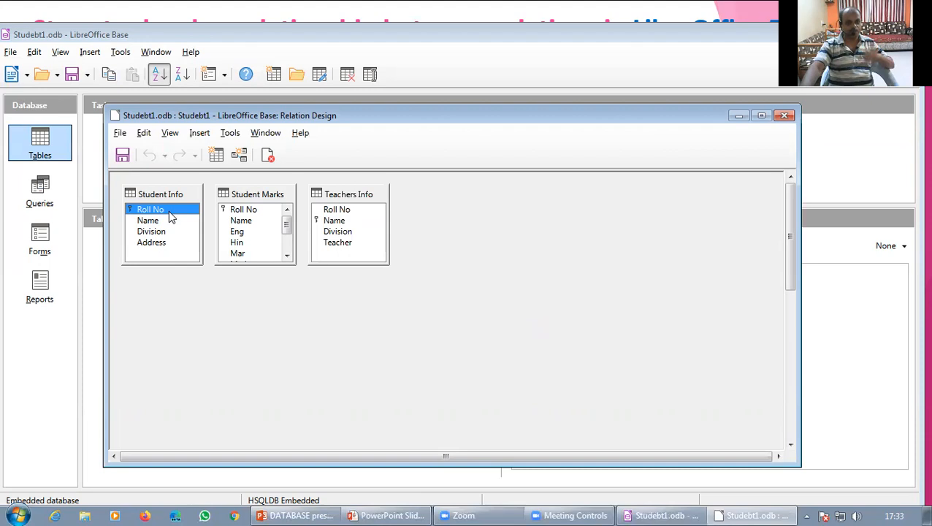
# - Try to create a relation linking Name in Student Info to Roll No in Student Marks
pyautogui.click(240, 158)
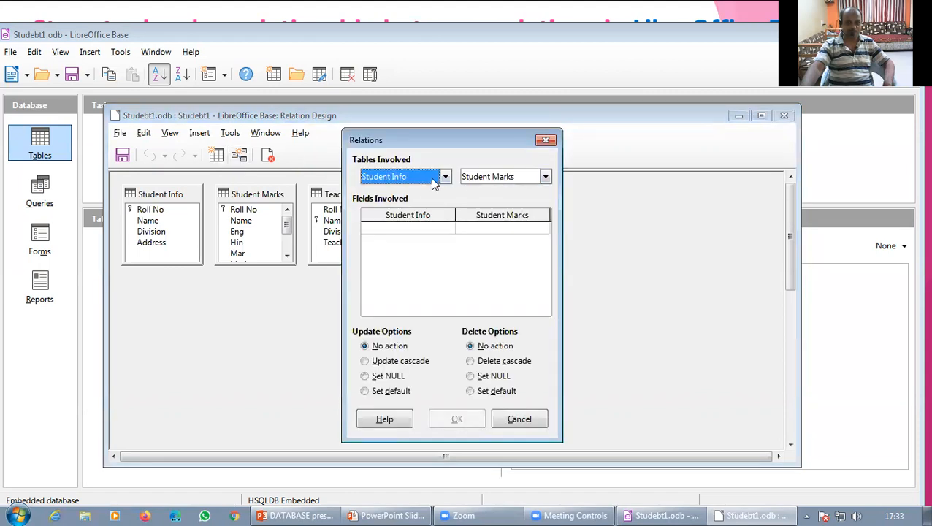
pyautogui.click(400, 231)
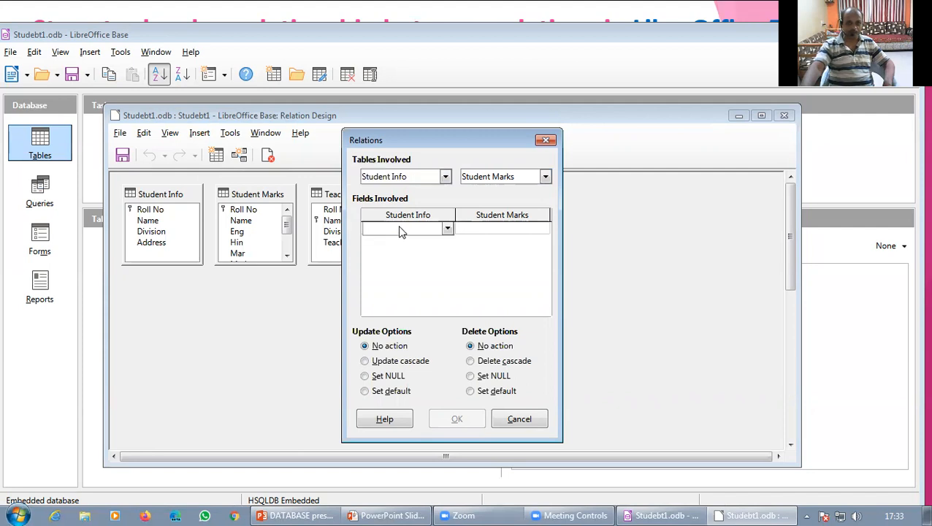
pyautogui.click(448, 231)
pyautogui.click(404, 265)
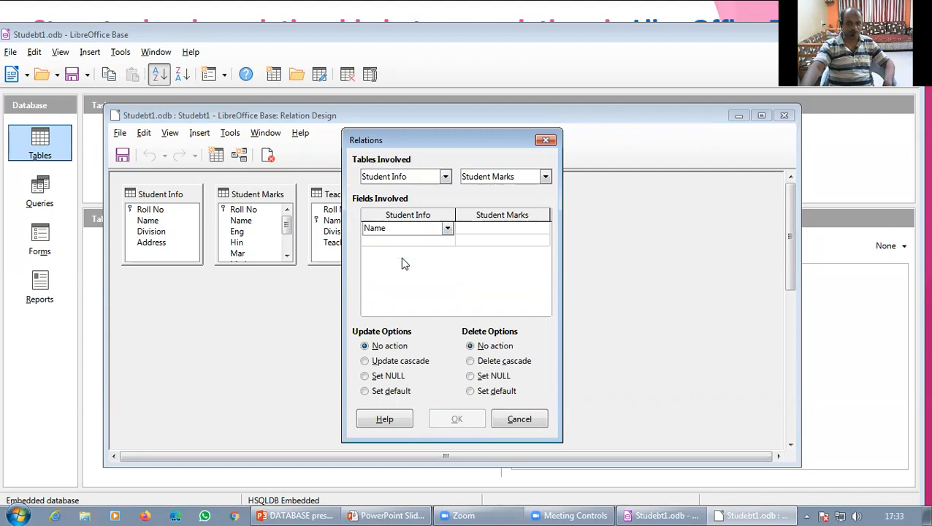
pyautogui.click(498, 232)
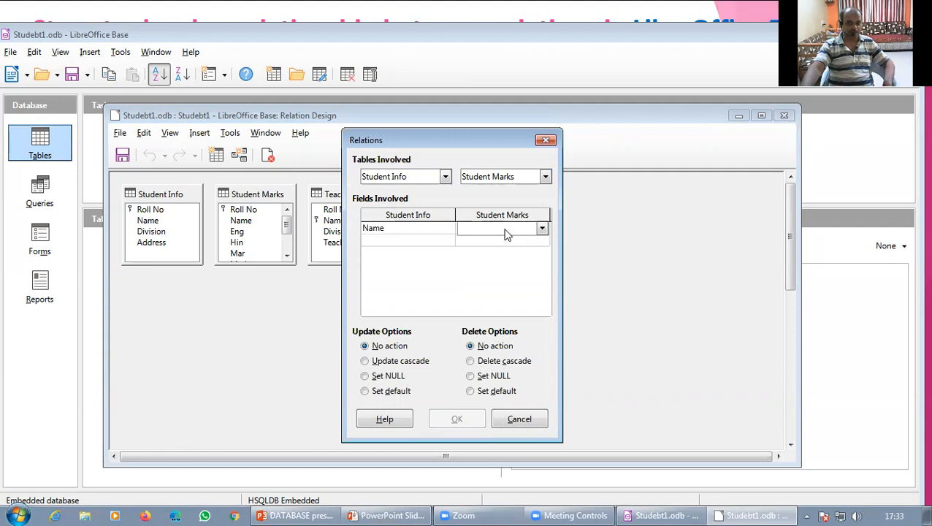
pyautogui.click(542, 230)
pyautogui.click(511, 255)
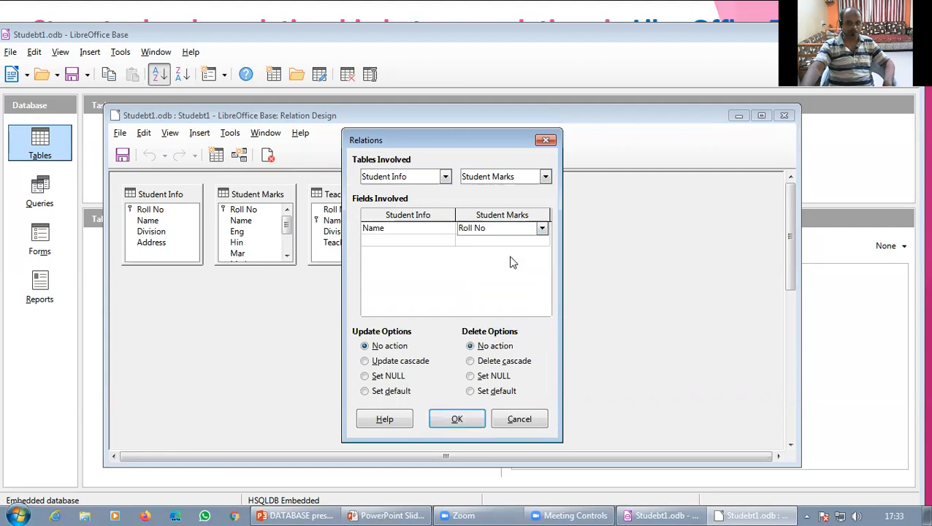
pyautogui.click(458, 420)
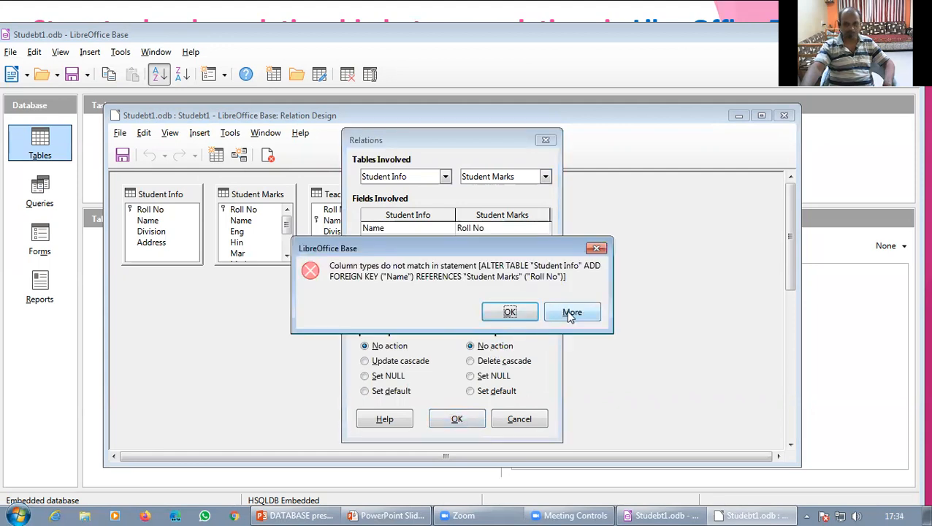
pyautogui.click(596, 249)
# - Change the Student Info field to Roll No and create its relation with Roll No in Student Marks
pyautogui.click(429, 231)
pyautogui.click(447, 229)
pyautogui.click(422, 253)
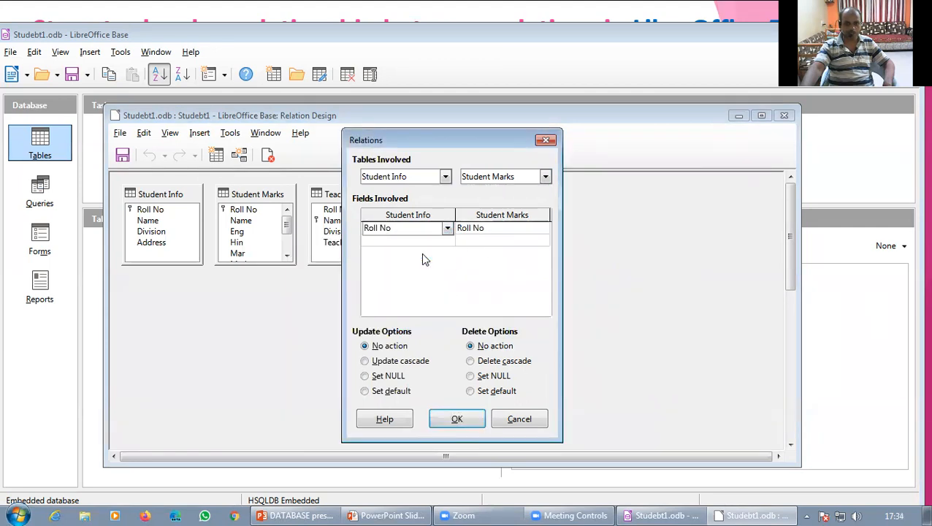
pyautogui.click(458, 420)
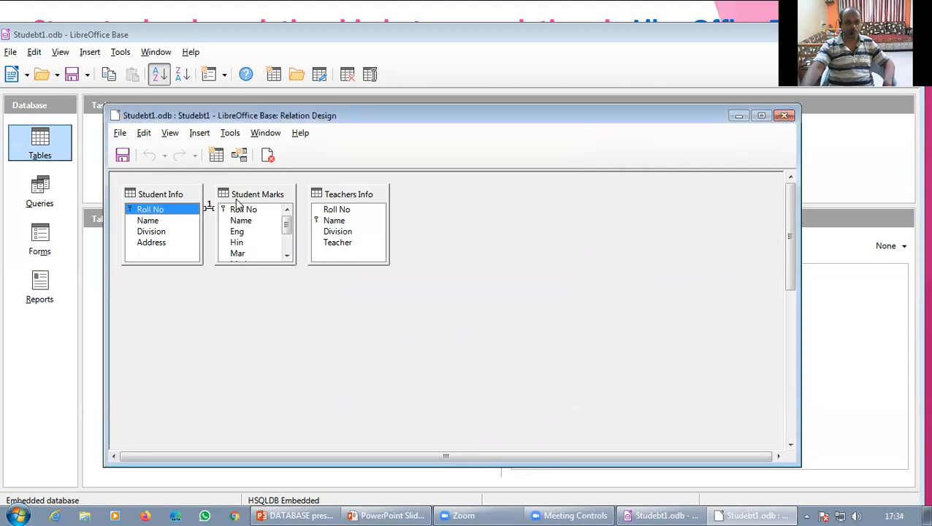
# - Spread out the relation diagram, moving Teachers Info far from the other tables and Student Marks slightly away from Student Info
pyautogui.click(236, 200)
pyautogui.moveTo(345, 194); pyautogui.dragTo(669, 197)
pyautogui.moveTo(248, 209); pyautogui.dragTo(513, 213)
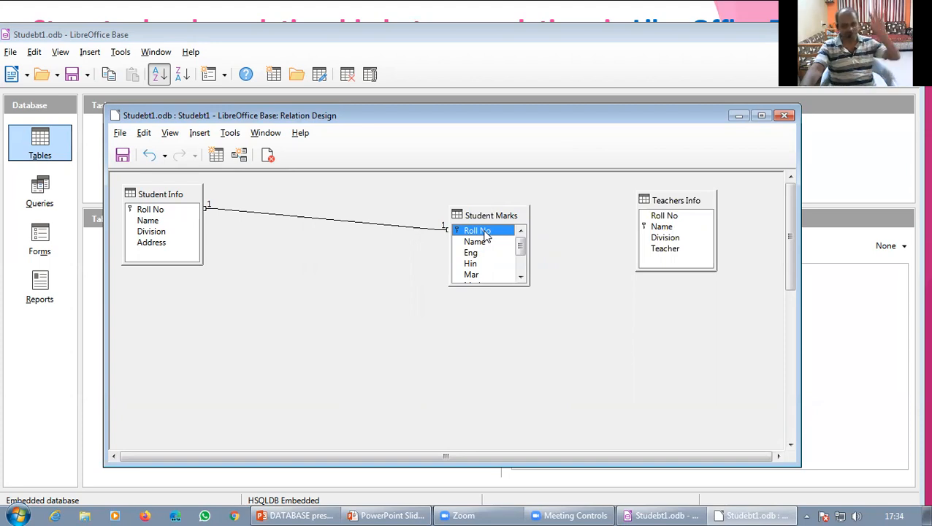
pyautogui.moveTo(487, 219); pyautogui.dragTo(430, 210)
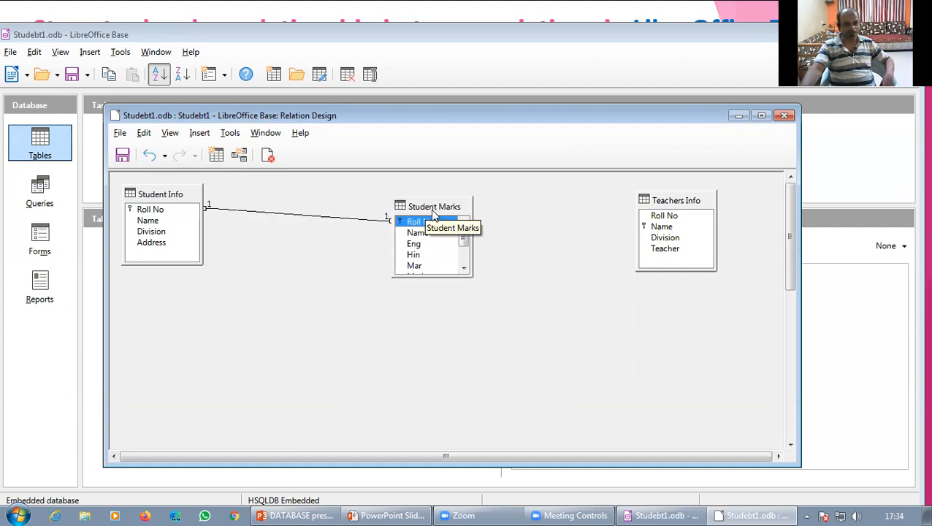
pyautogui.moveTo(435, 212); pyautogui.dragTo(403, 209)
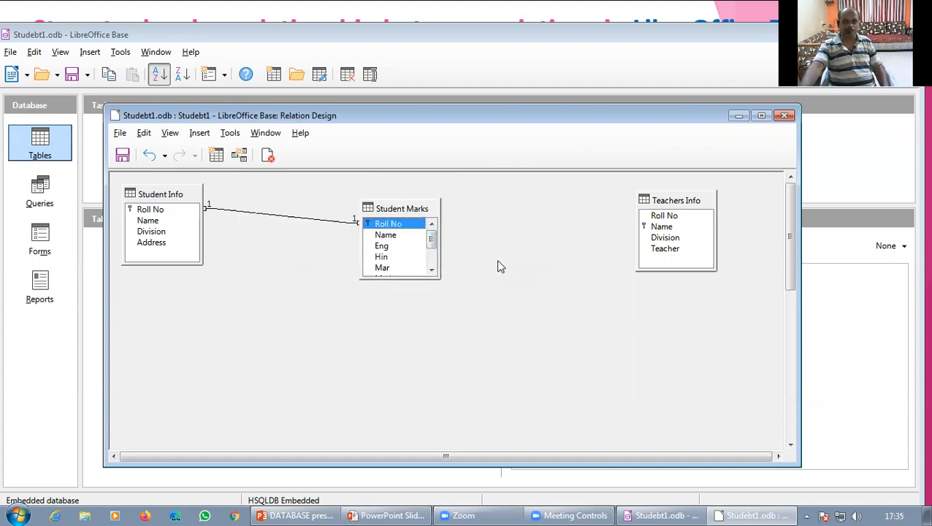
pyautogui.moveTo(406, 208); pyautogui.dragTo(307, 200)
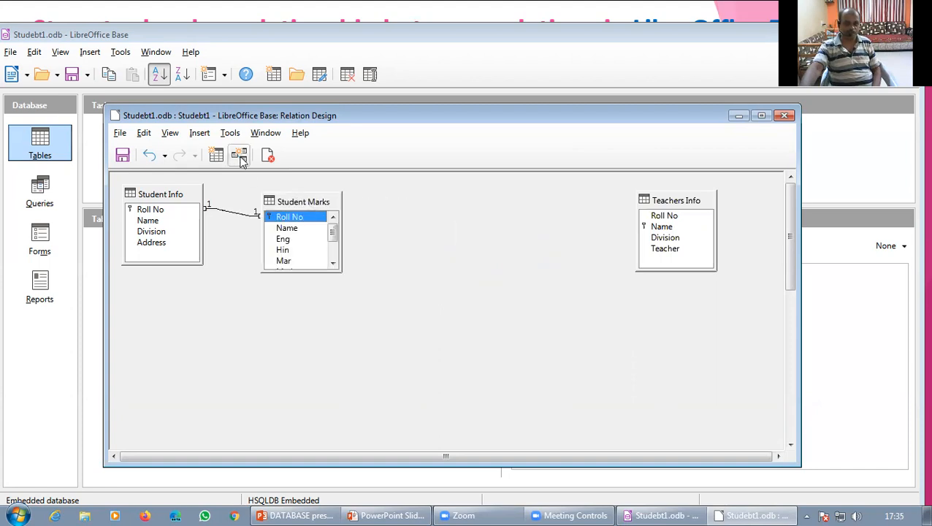
# - Create a relation linking Name in Teachers Info to Name in Student Marks and move these two tables closer together
pyautogui.click(240, 156)
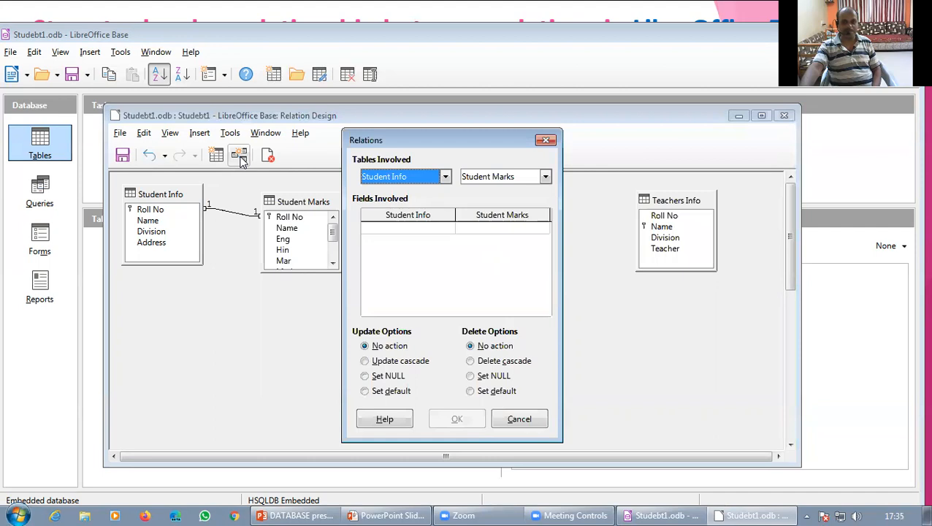
pyautogui.click(445, 177)
pyautogui.click(431, 202)
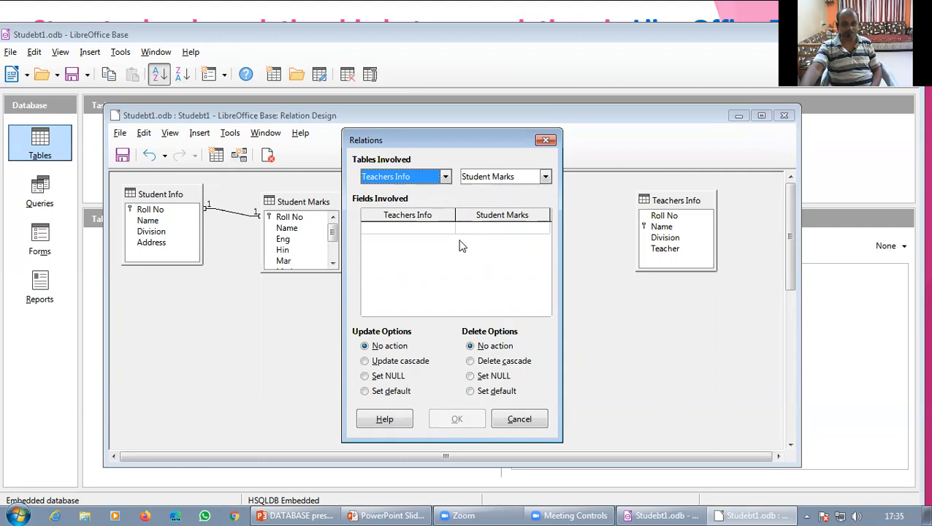
pyautogui.click(432, 231)
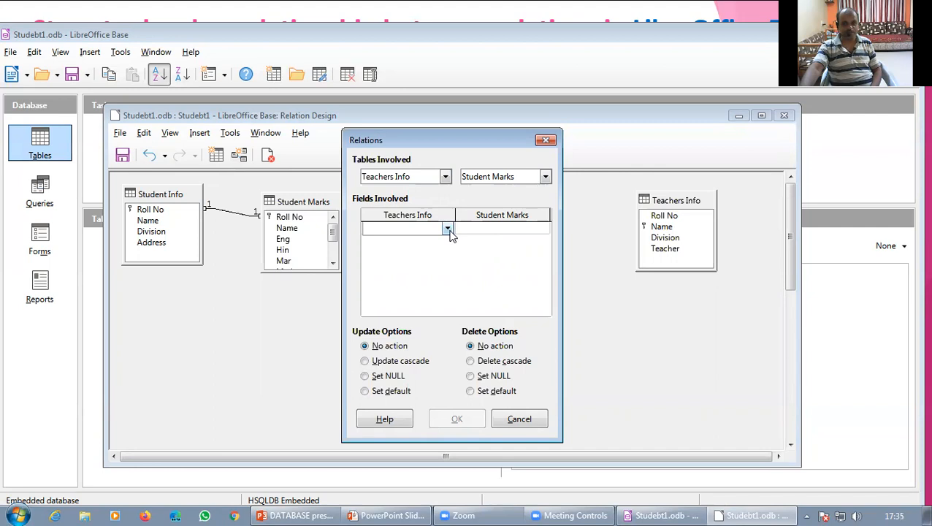
pyautogui.click(447, 229)
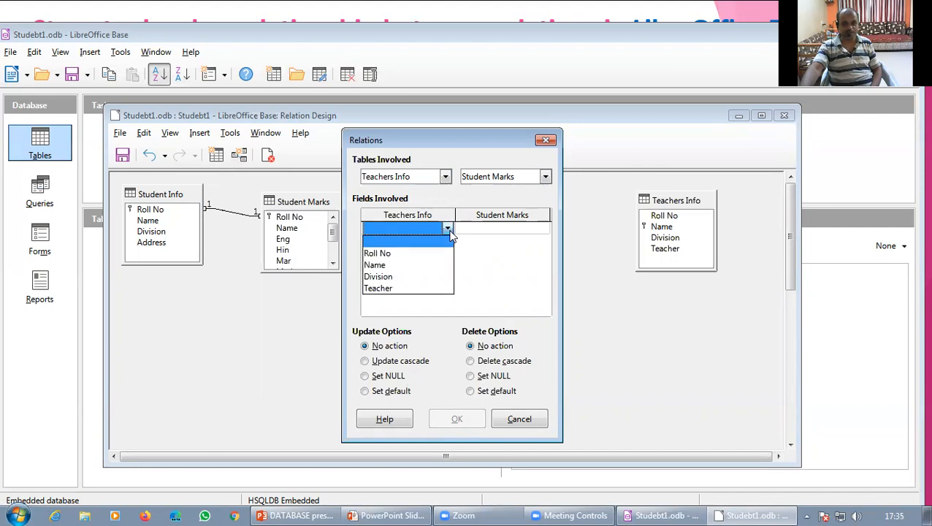
pyautogui.click(430, 266)
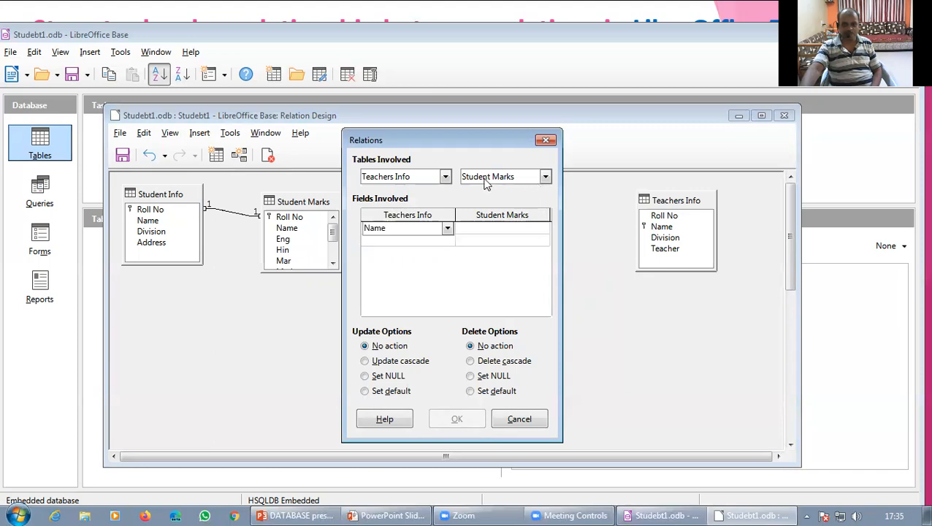
pyautogui.click(533, 234)
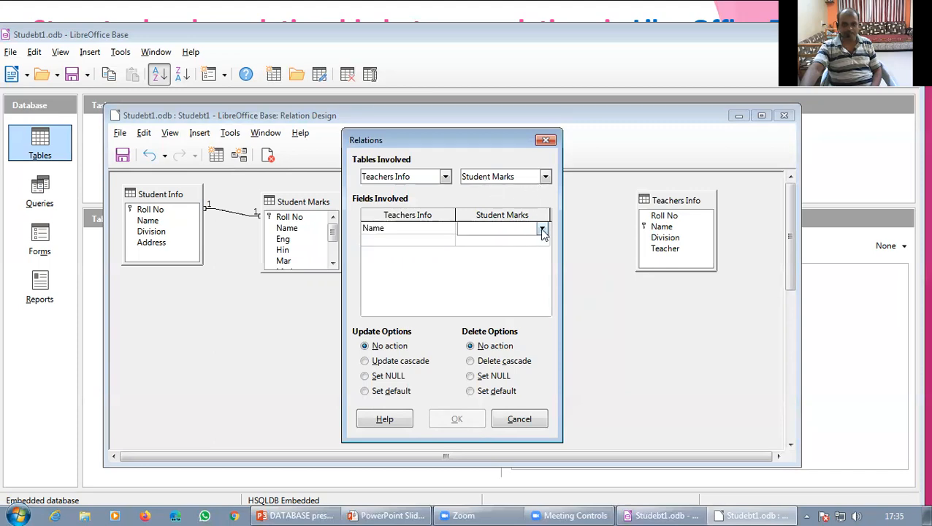
pyautogui.click(541, 230)
pyautogui.click(520, 267)
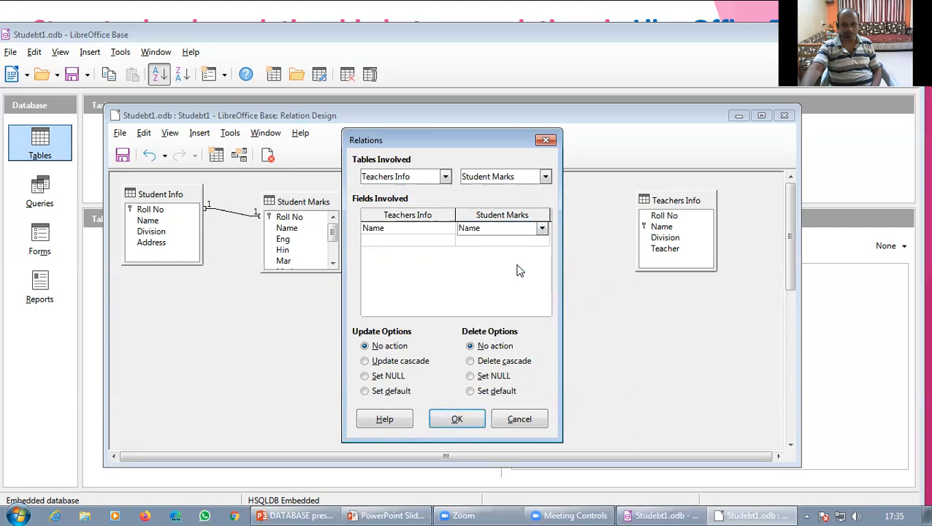
pyautogui.click(457, 419)
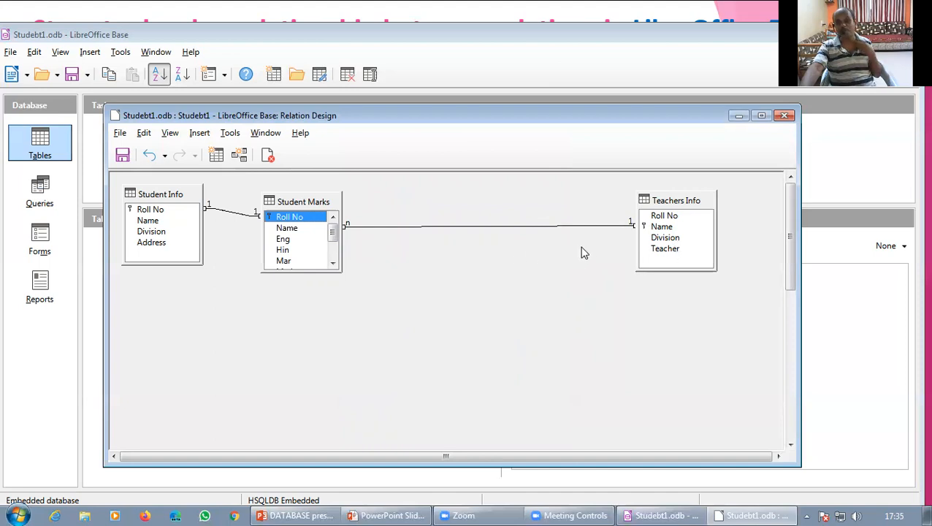
pyautogui.moveTo(314, 204); pyautogui.dragTo(329, 198)
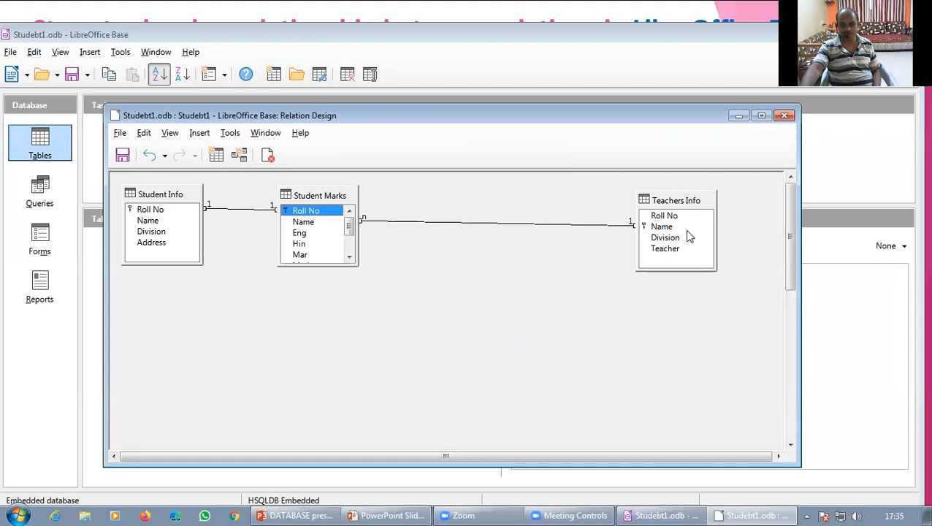
pyautogui.moveTo(678, 201); pyautogui.dragTo(574, 204)
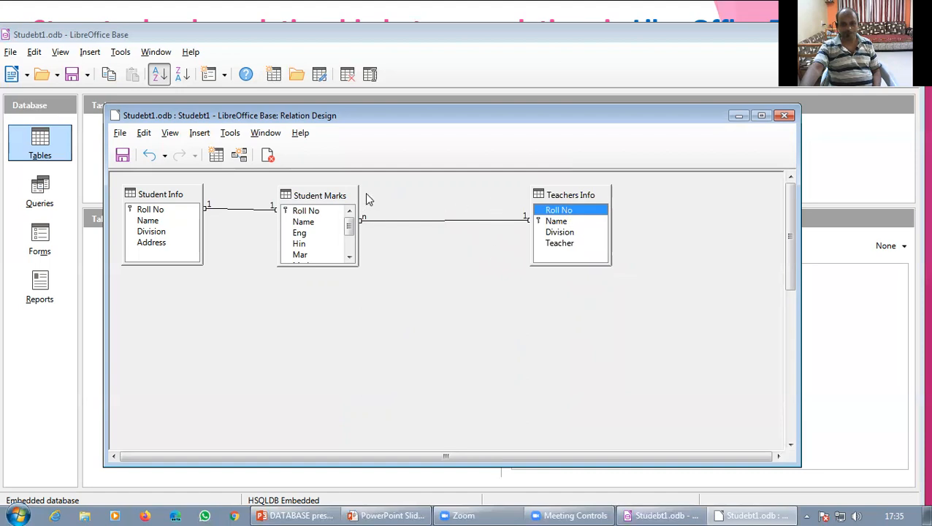
# - Create a new relation linking Name in Teachers Info to Name in Student Info
pyautogui.click(240, 155)
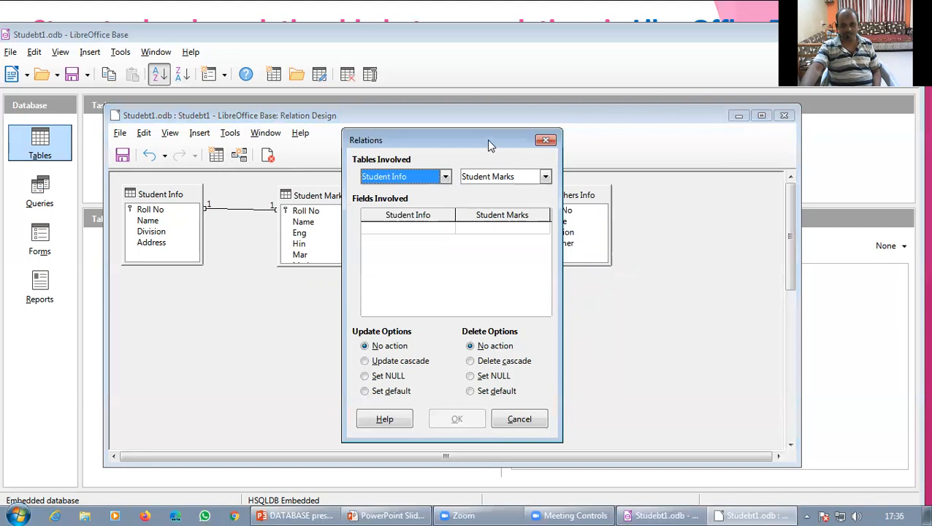
pyautogui.moveTo(489, 143); pyautogui.dragTo(701, 141)
pyautogui.click(656, 176)
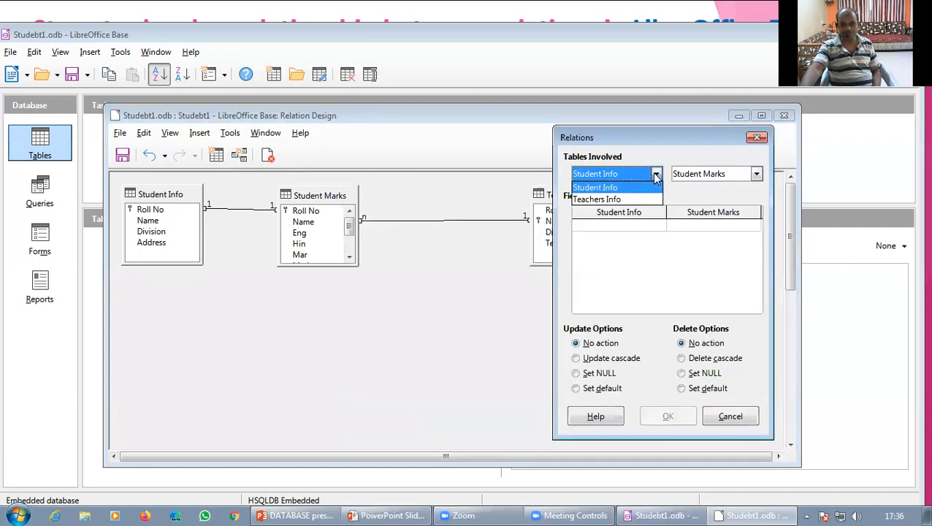
pyautogui.click(641, 199)
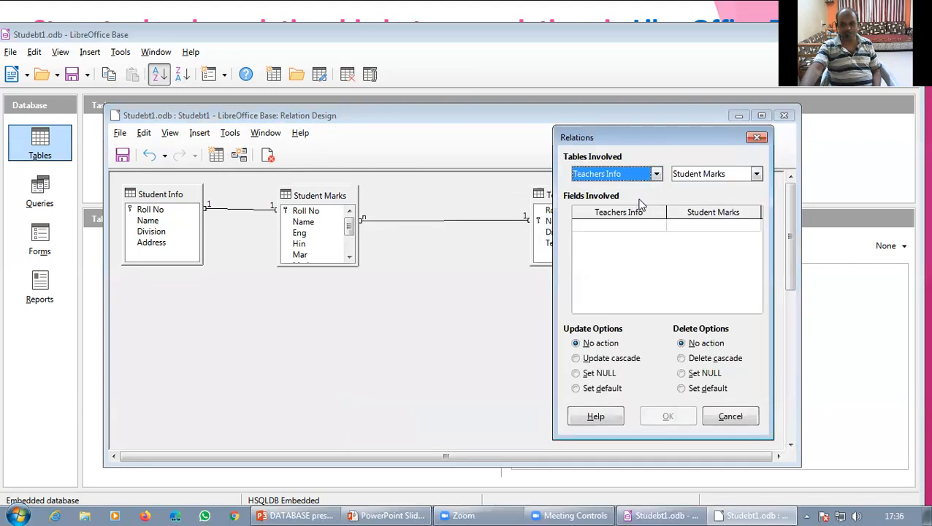
pyautogui.click(758, 175)
pyautogui.click(729, 199)
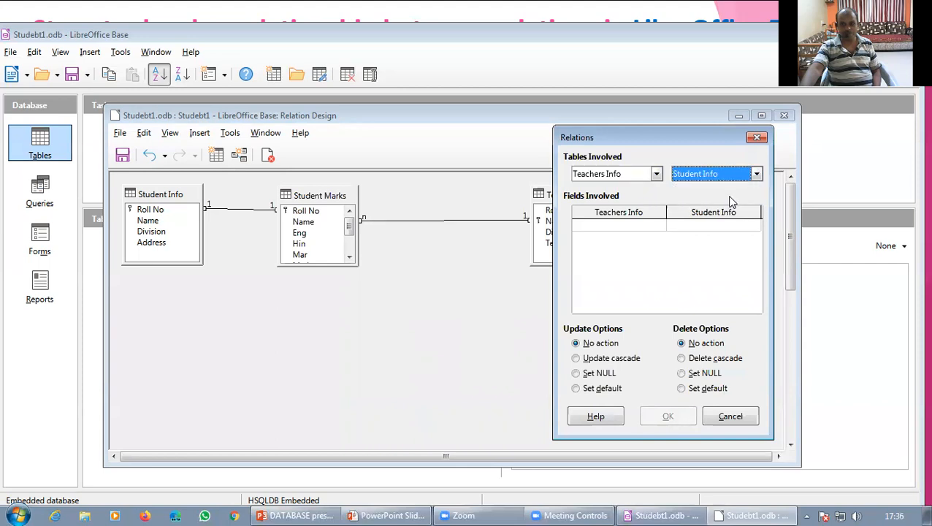
pyautogui.click(647, 227)
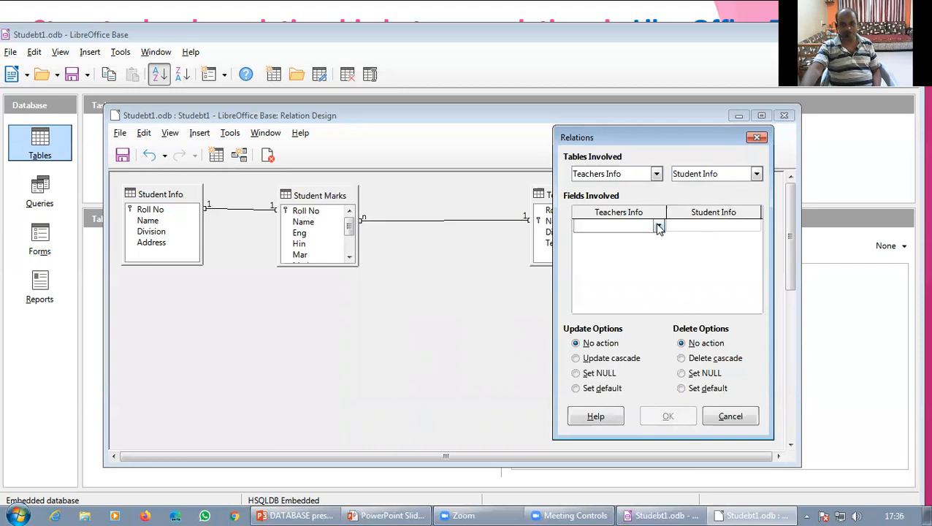
pyautogui.click(658, 225)
pyautogui.click(638, 261)
pyautogui.click(717, 228)
pyautogui.click(751, 227)
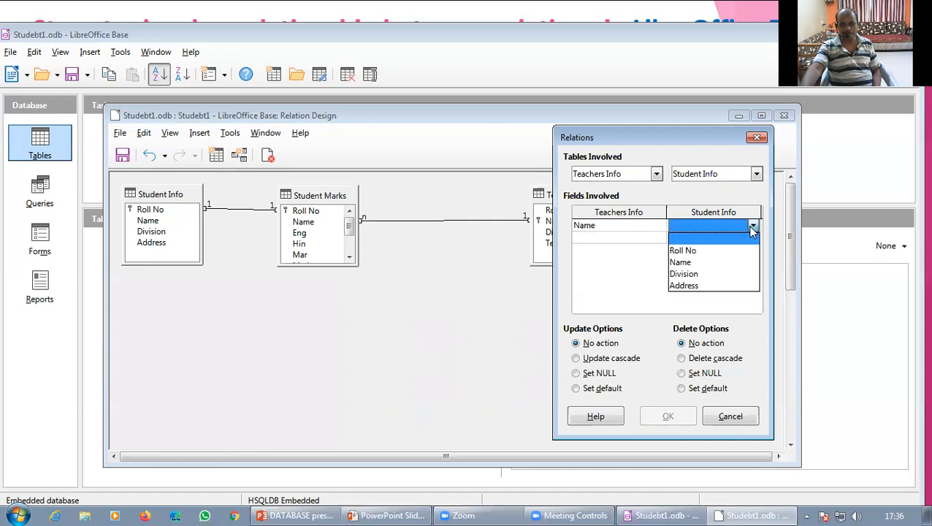
pyautogui.click(724, 267)
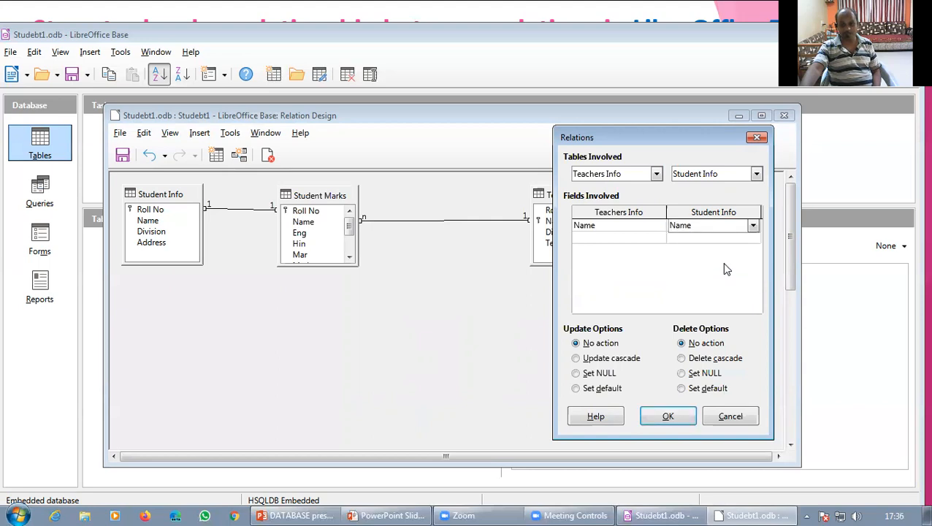
pyautogui.click(668, 416)
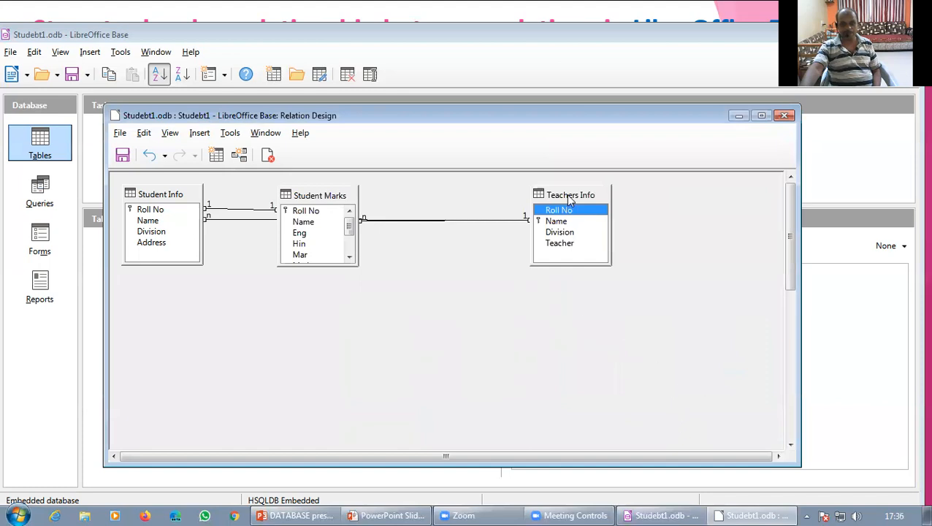
# - Move Teachers Info well below the other tables and Student Marks further from Student Info, and save the relation design
pyautogui.moveTo(570, 200); pyautogui.dragTo(558, 347)
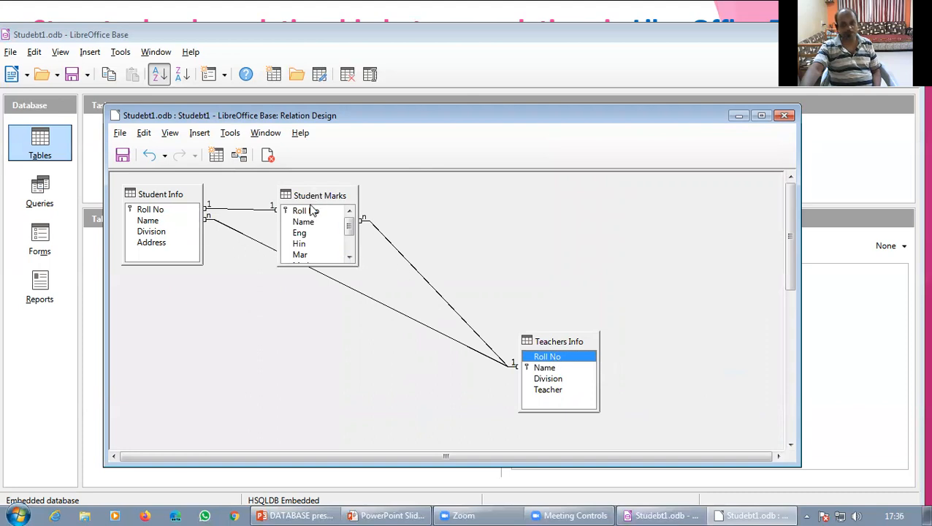
pyautogui.moveTo(315, 187); pyautogui.dragTo(346, 175)
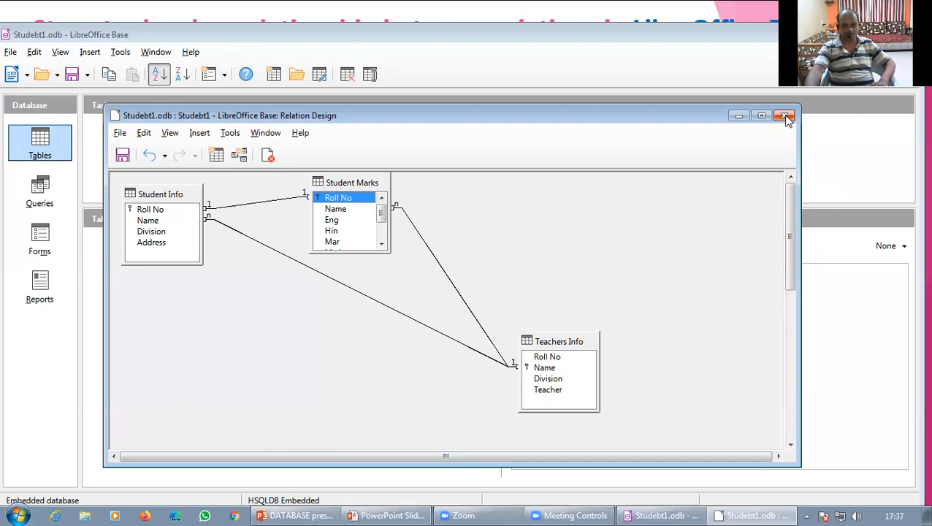
pyautogui.click(122, 158)
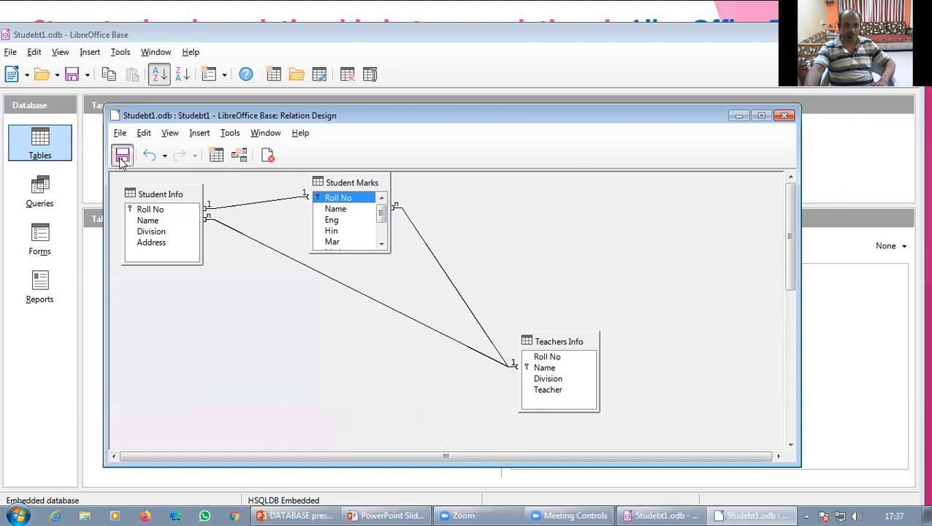
# - Close the relation design and leave the database window to return to the PowerPoint slide show
pyautogui.click(785, 116)
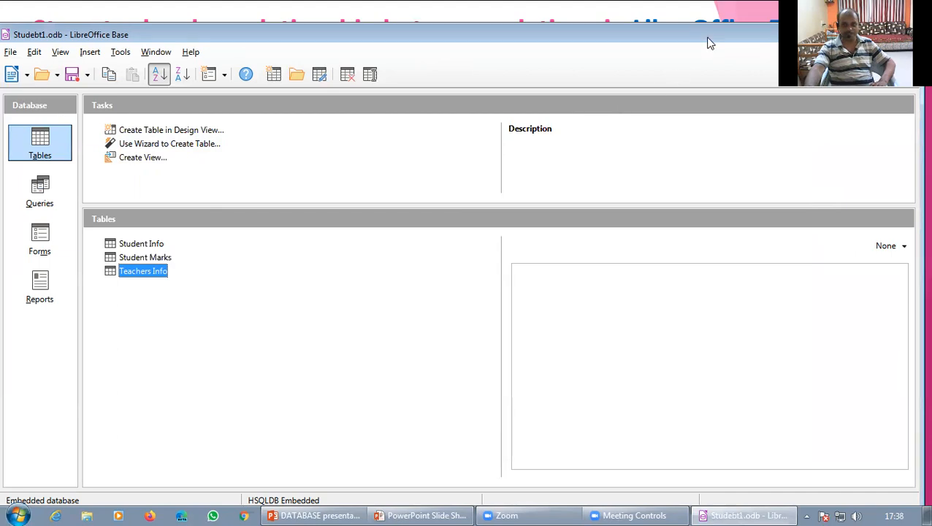
pyautogui.moveTo(707, 38); pyautogui.dragTo(616, 126)
pyautogui.click(764, 124)
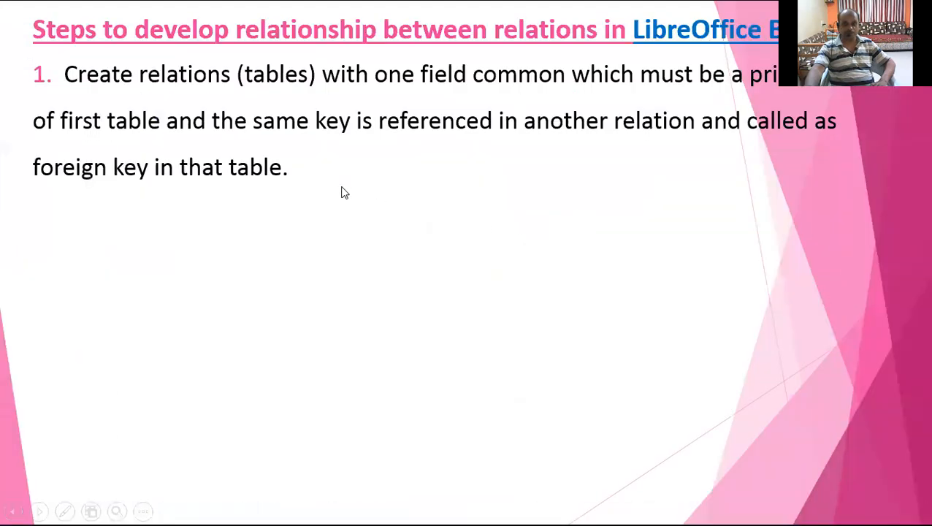